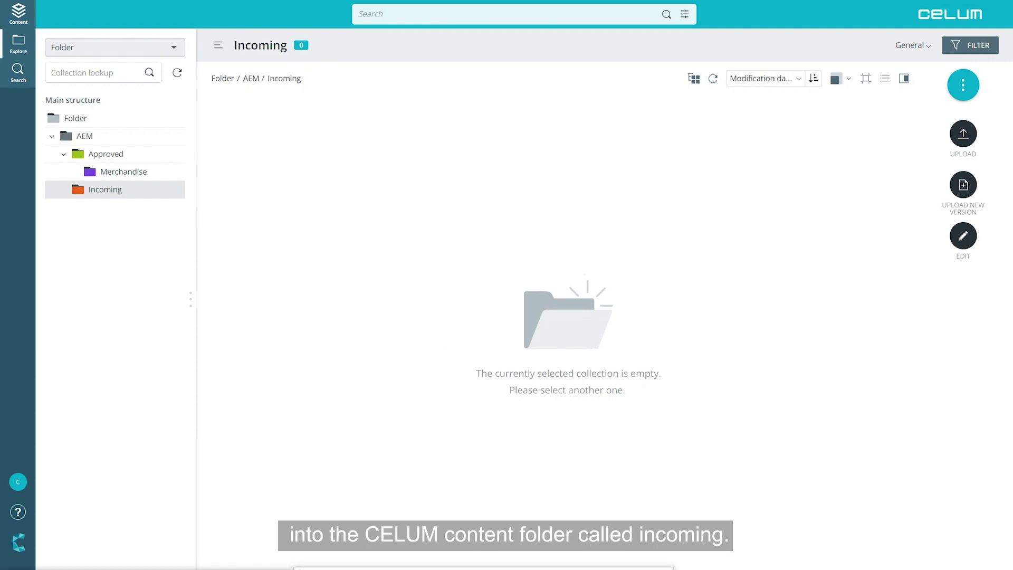
# - Upload both beanie mockup images into Incoming, select them together and choose Edit metadata
pyautogui.moveTo(3, 454); pyautogui.dragTo(344, 299)
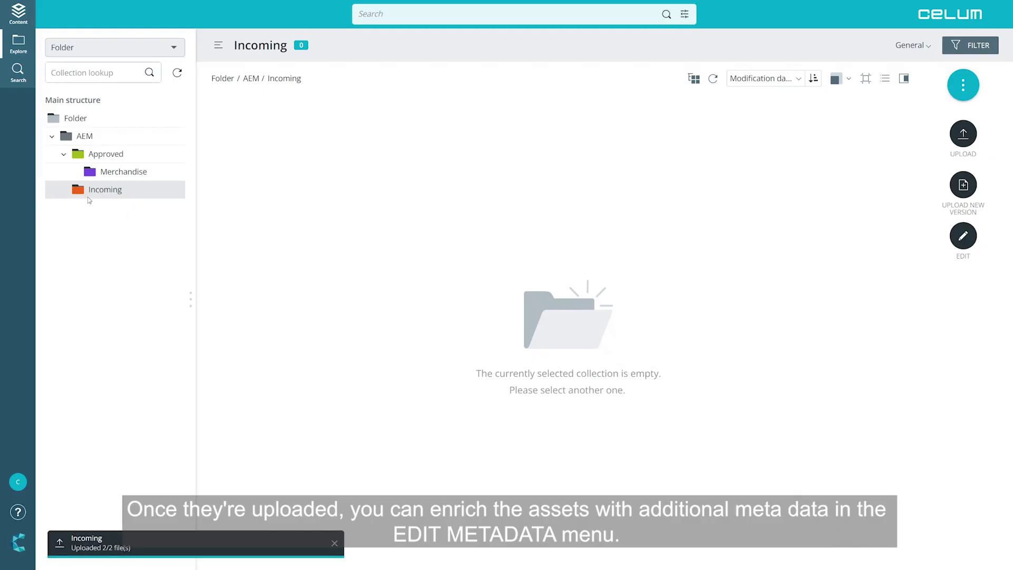
pyautogui.click(236, 553)
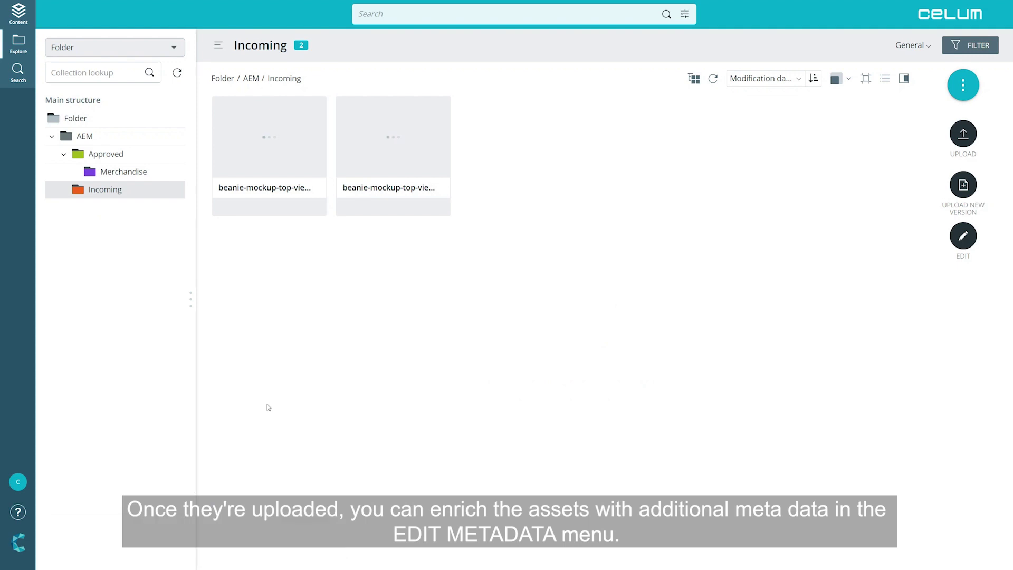
pyautogui.click(280, 155)
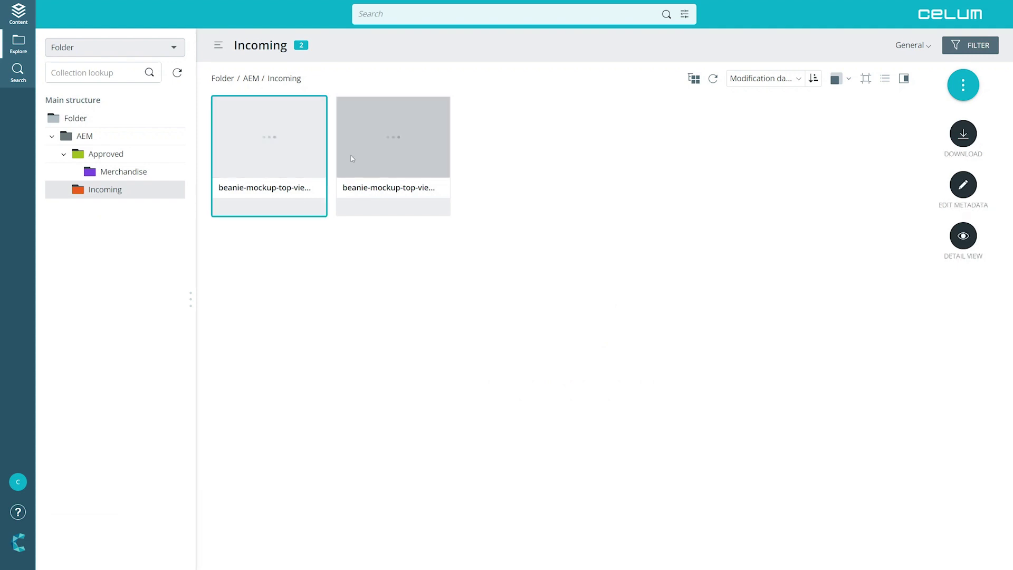
pyautogui.keyDown('ctrl'); pyautogui.click(403, 157); pyautogui.keyUp('ctrl')
pyautogui.rightClick(403, 157)
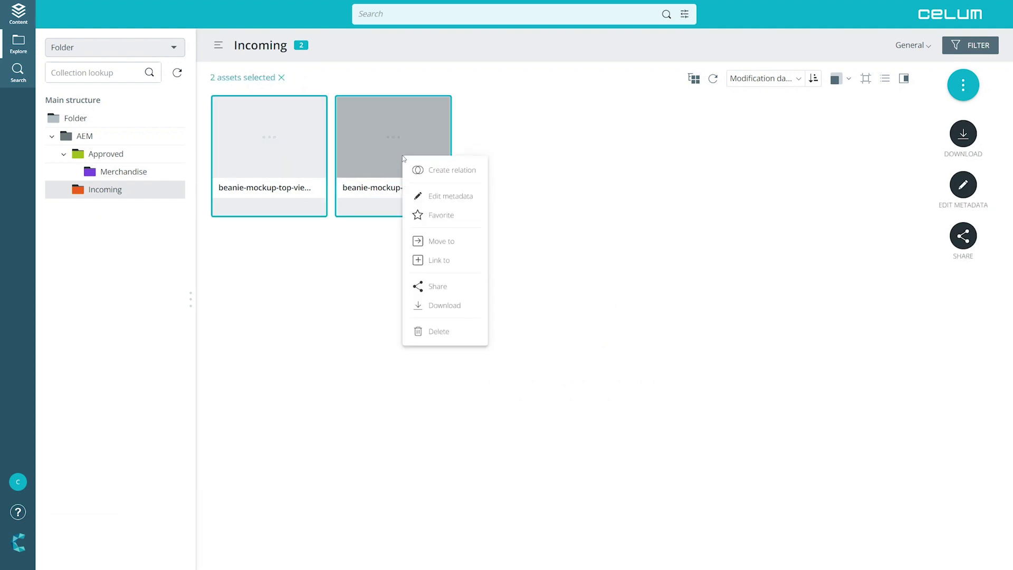
pyautogui.click(438, 199)
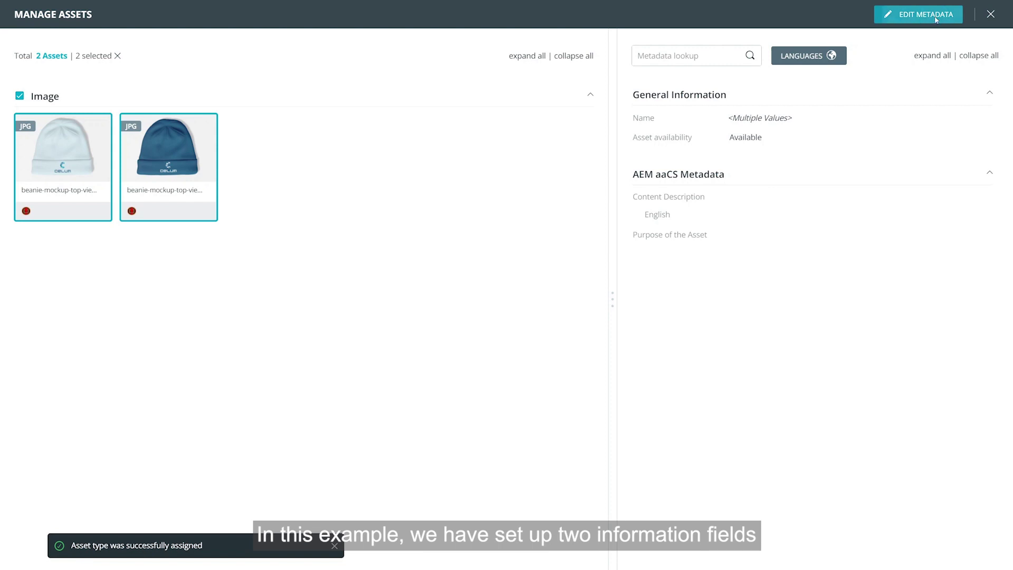
# - Enter 'Beanies for Events' as the English content description for both assets
pyautogui.click(936, 19)
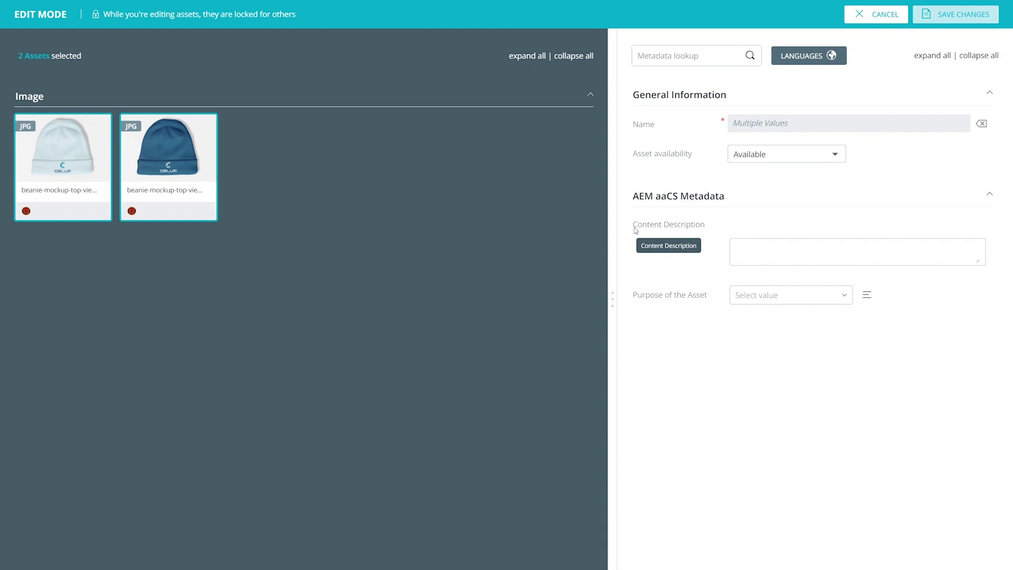
pyautogui.click(787, 255)
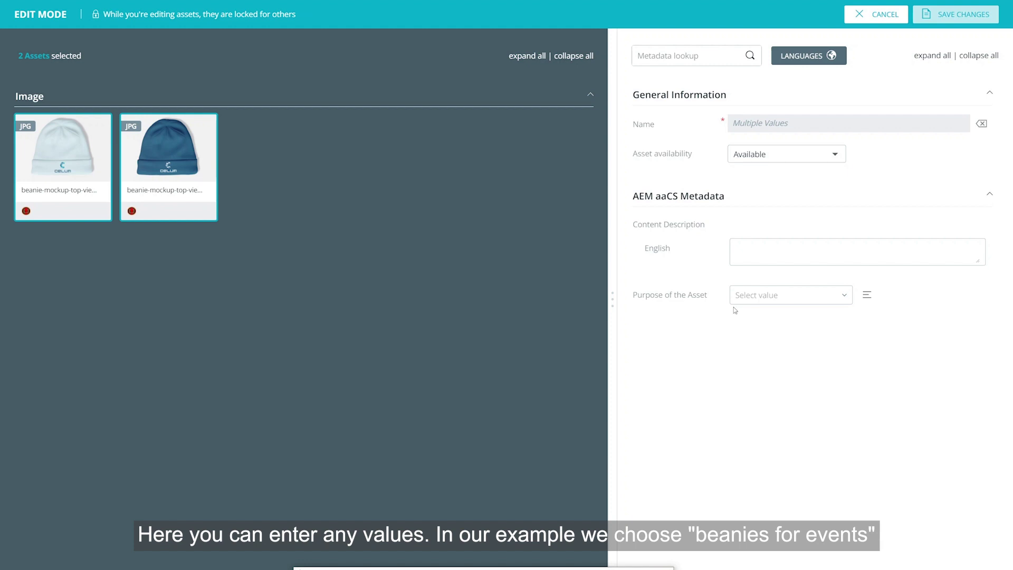
pyautogui.click(781, 249)
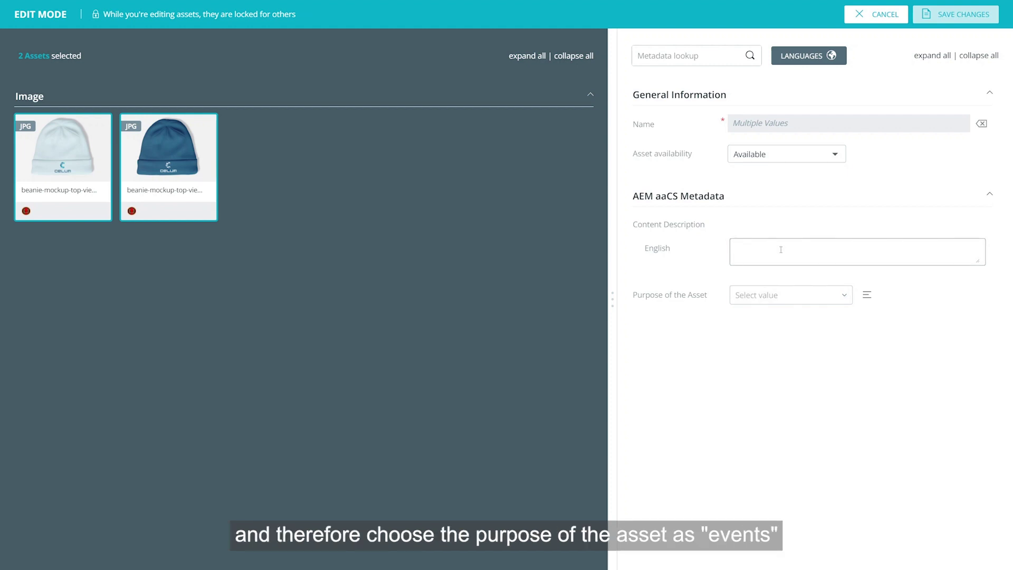
pyautogui.write('Beanies for Evet')
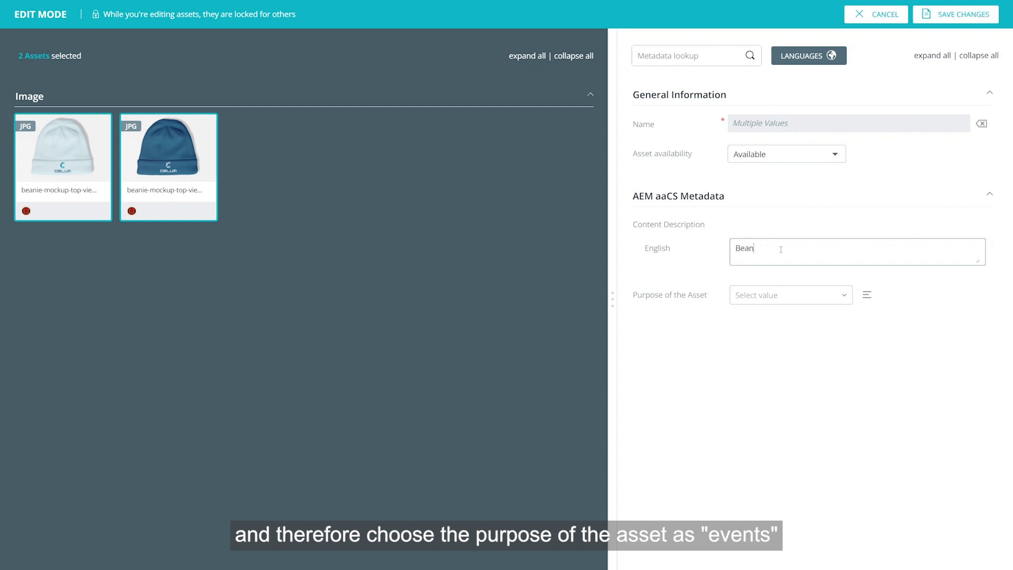
pyautogui.press('BackSpace')
pyautogui.write('nts')
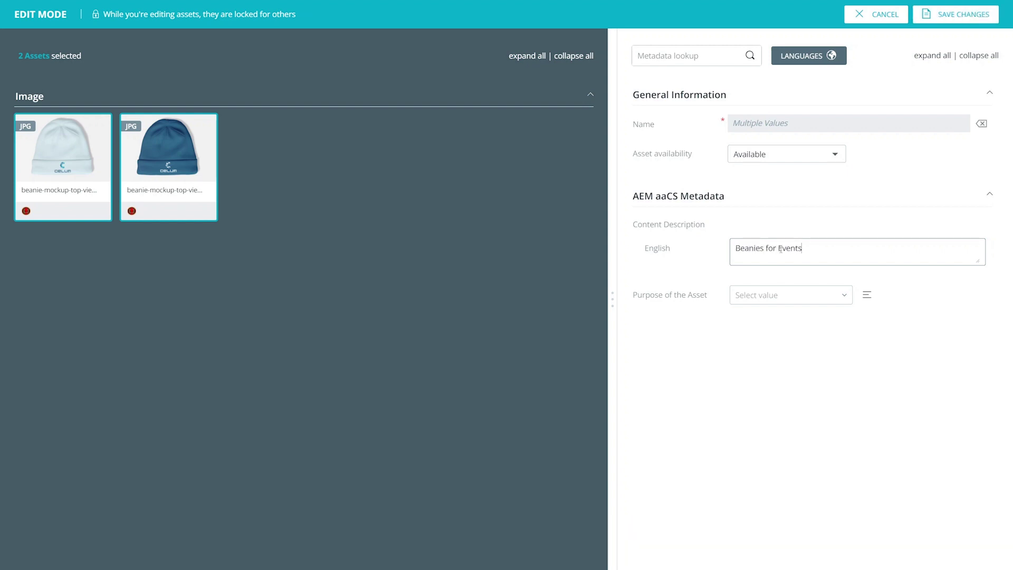
# - Set the purpose of the asset to Purpose:Events and save the metadata
pyautogui.click(846, 299)
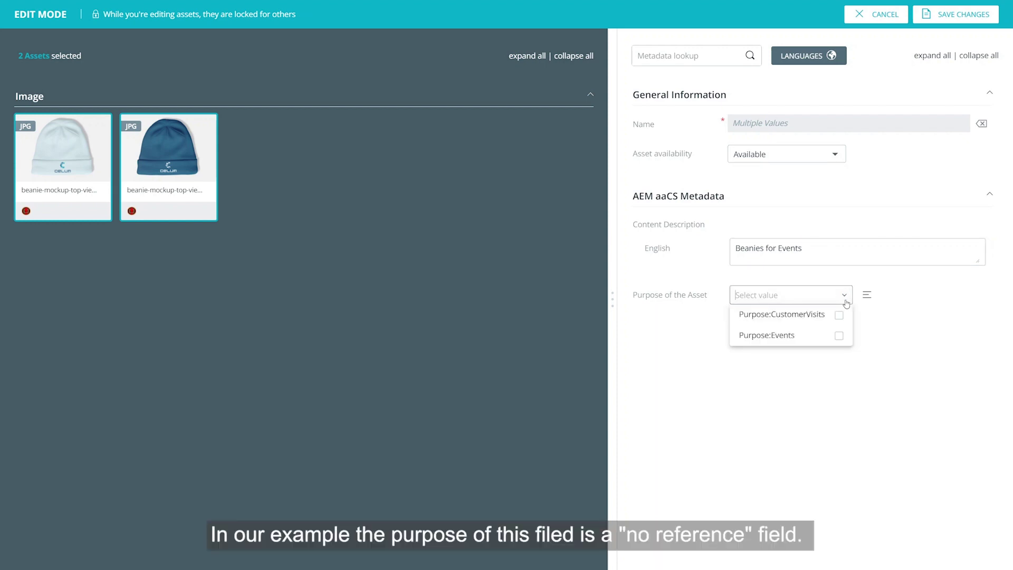
pyautogui.click(840, 336)
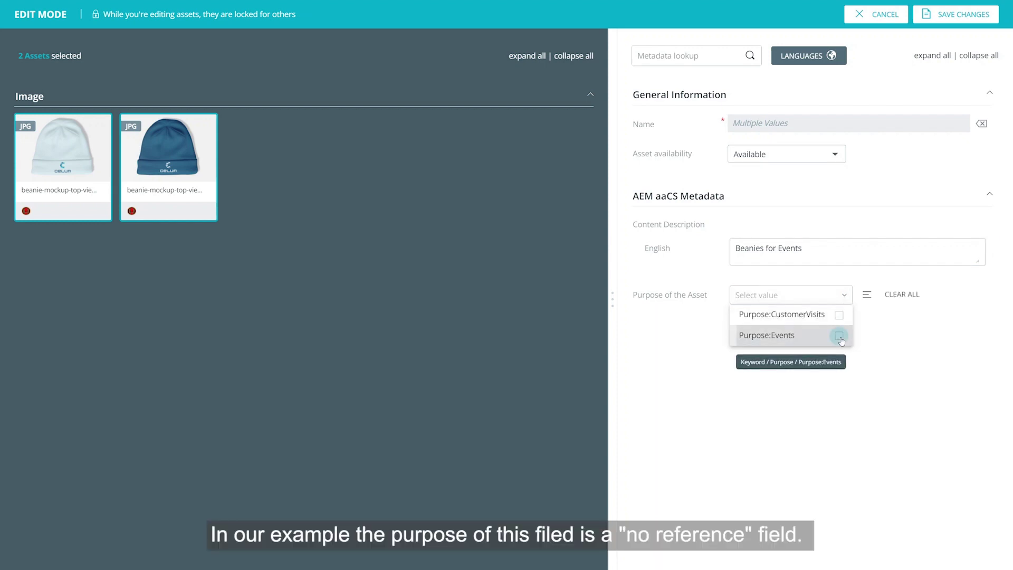
pyautogui.click(930, 347)
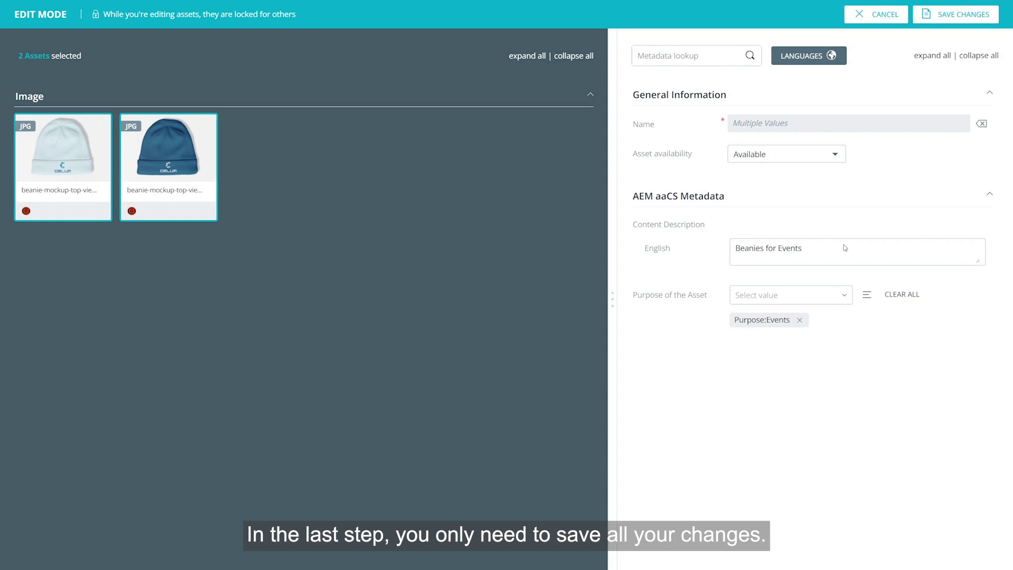
pyautogui.click(966, 17)
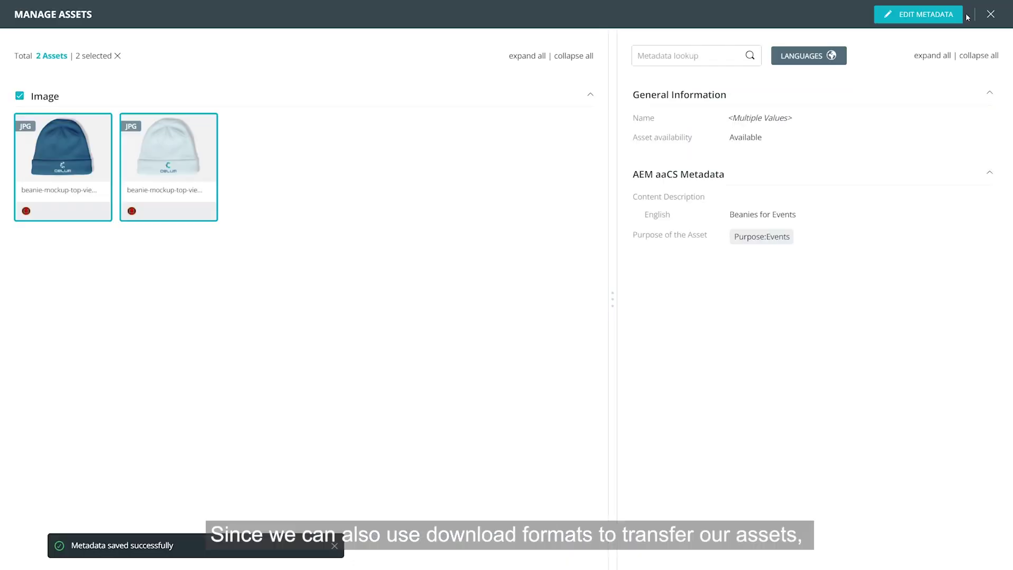
# - Select each beanie on its own and rename the white one to 'White Beanie'
pyautogui.click(72, 179)
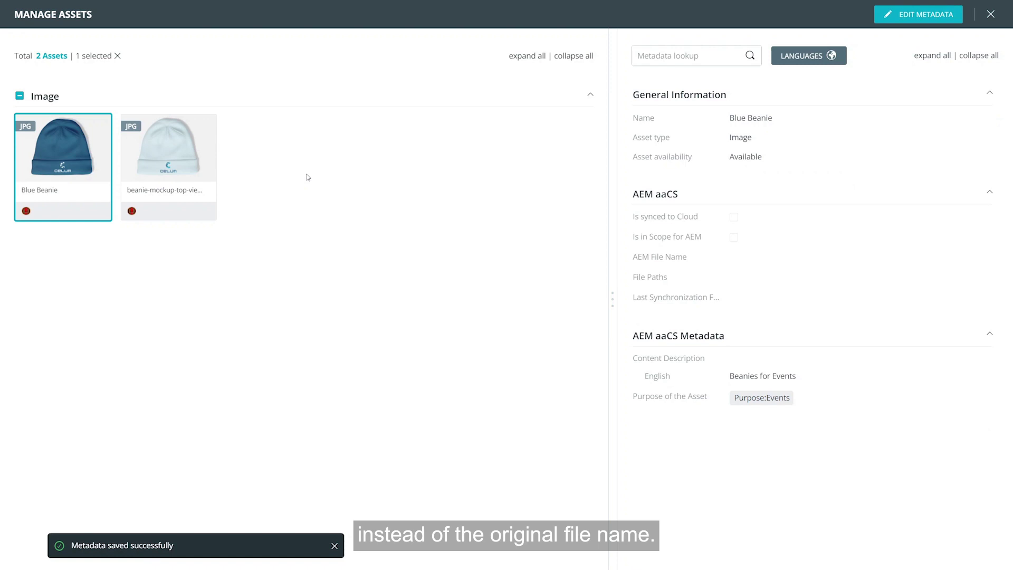
pyautogui.click(190, 174)
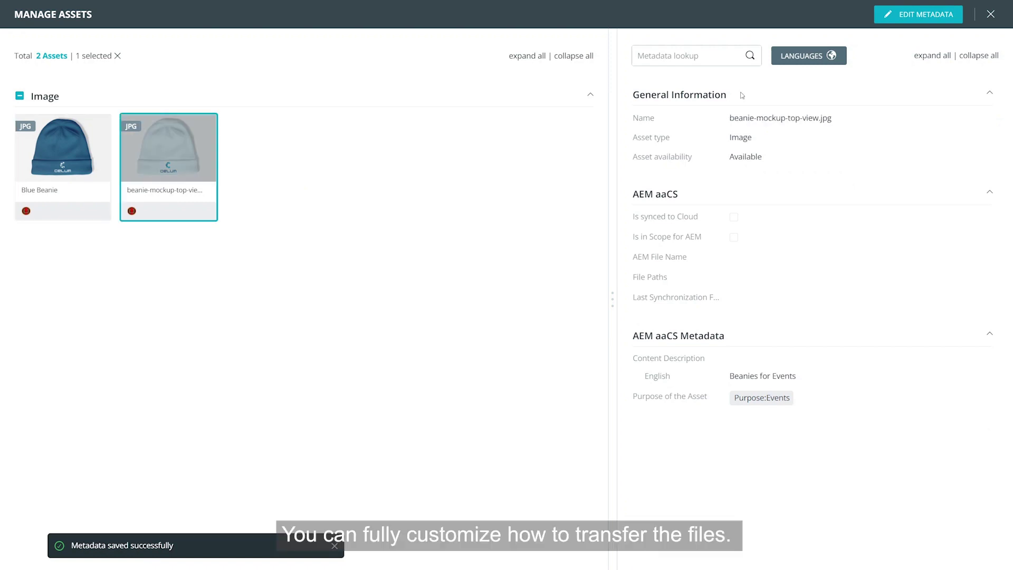
pyautogui.click(919, 15)
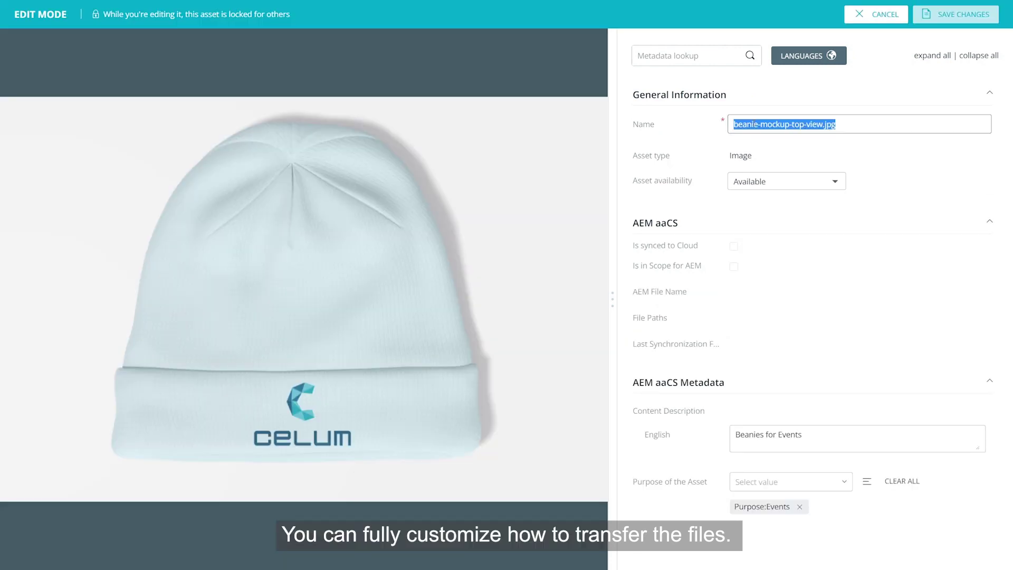
pyautogui.write('White Beani')
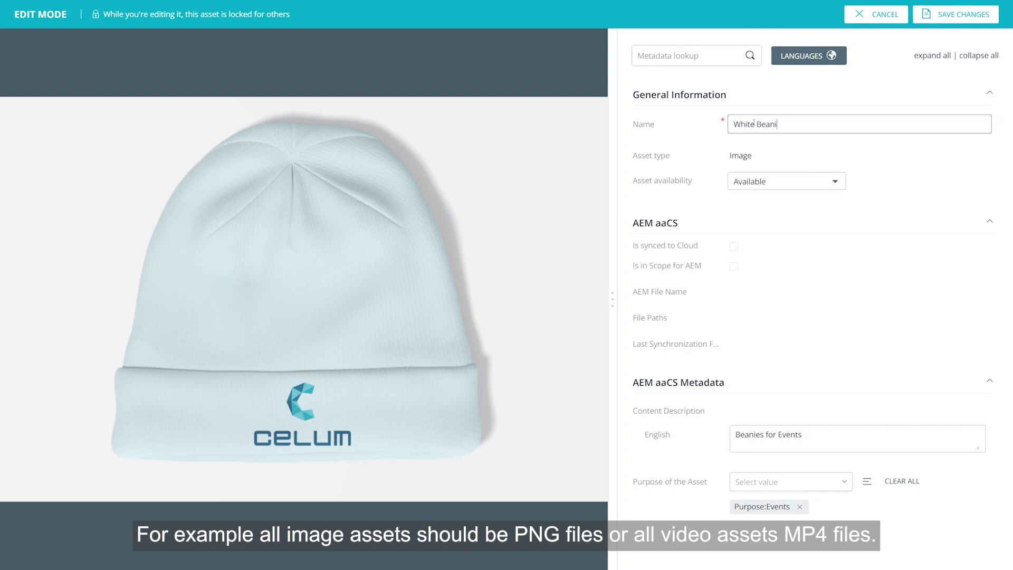
pyautogui.write('e')
pyautogui.press('Return')
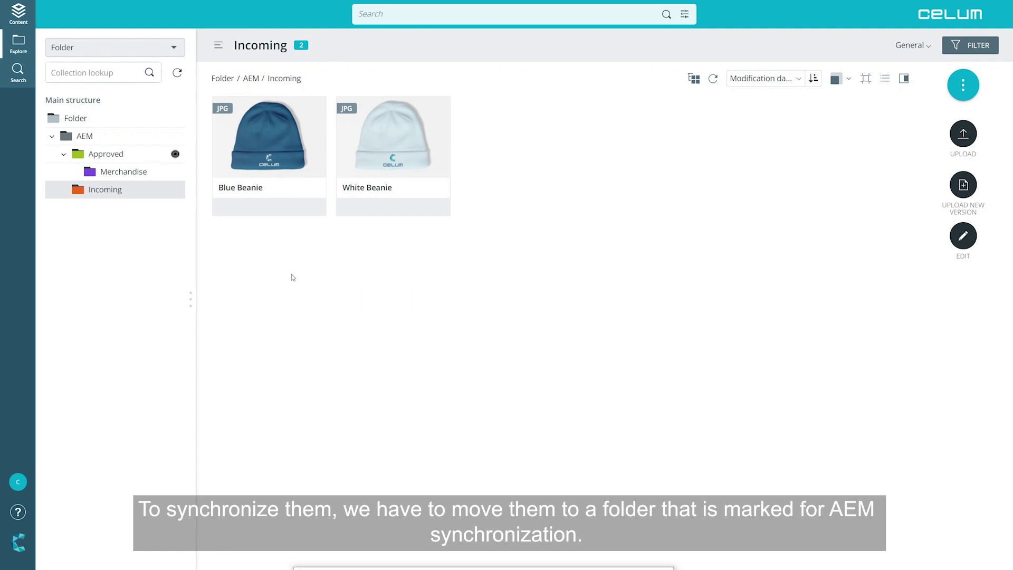
pyautogui.rightClick(116, 160)
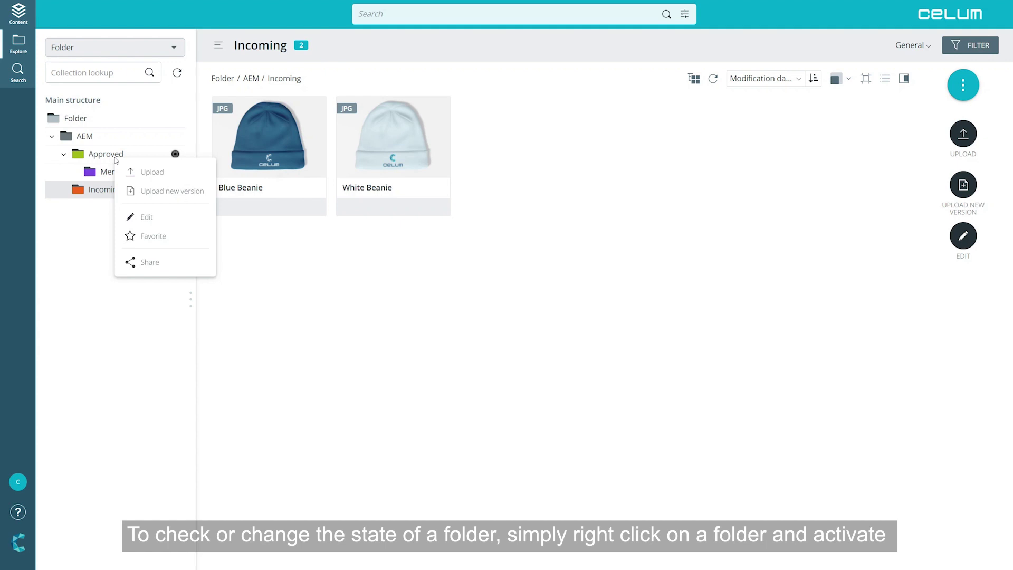
pyautogui.click(142, 217)
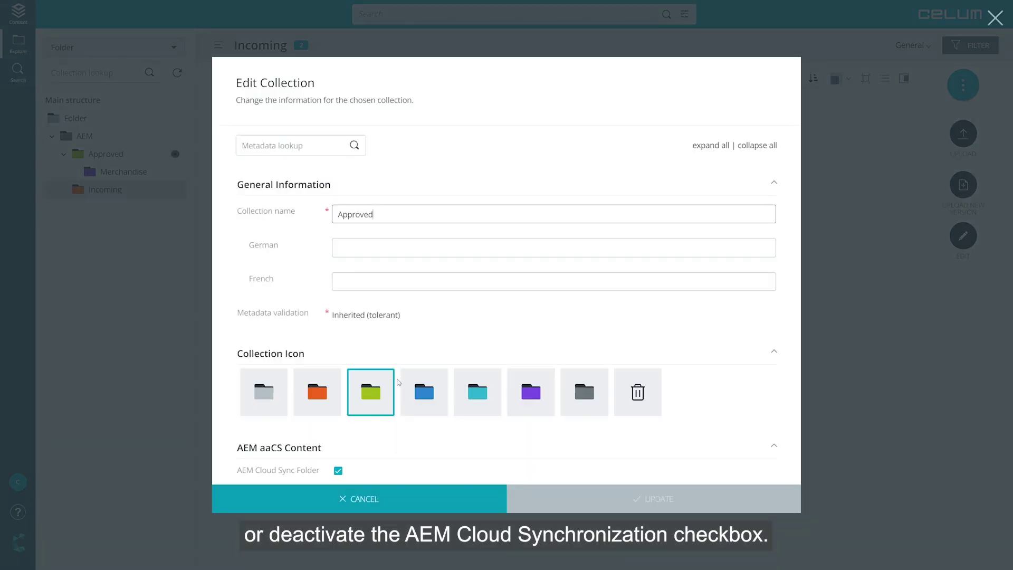
pyautogui.scroll(-1, 399, 382)
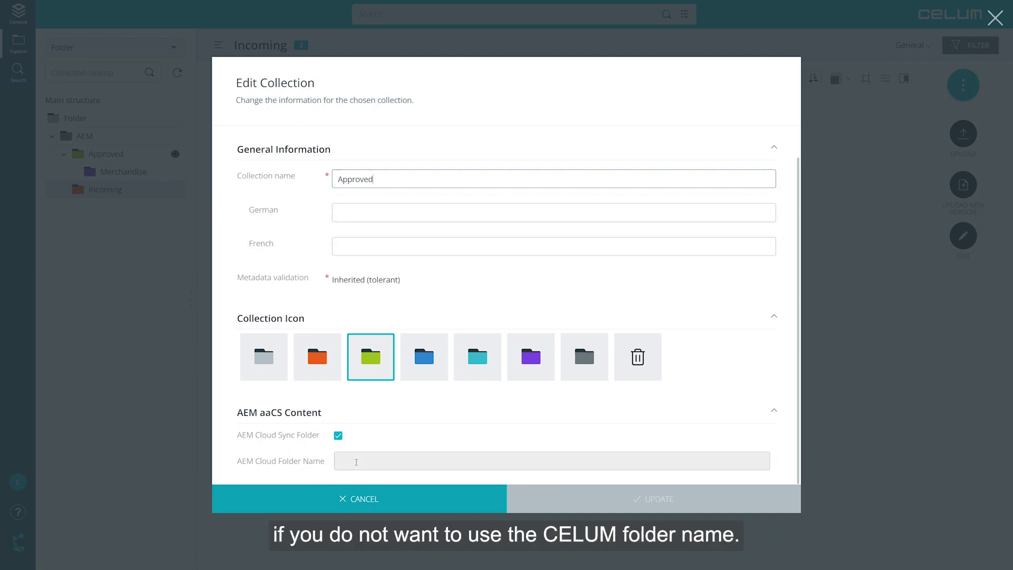
pyautogui.click(367, 506)
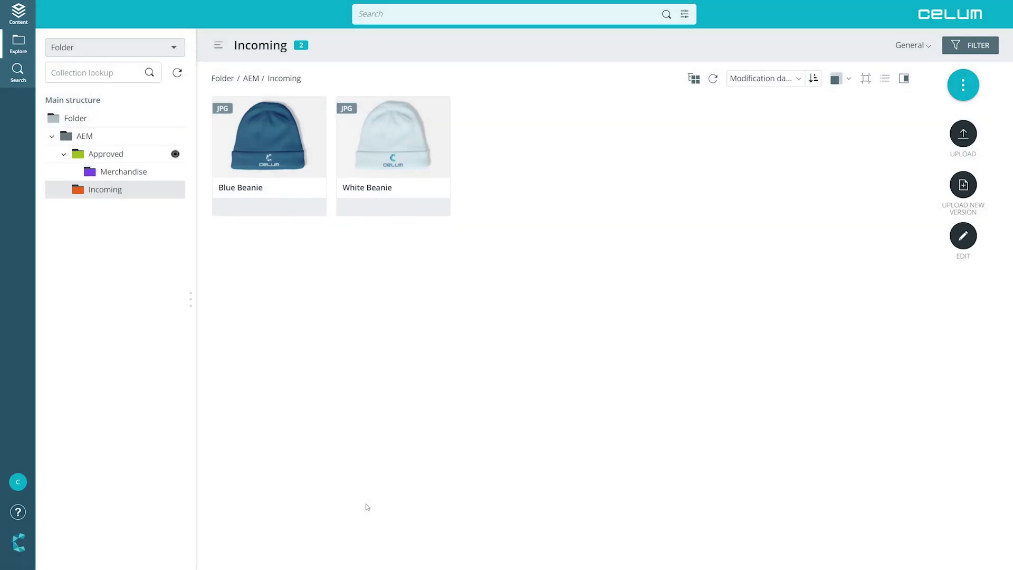
# - Select Blue Beanie and White Beanie and drag both into Approved > Merchandise
pyautogui.click(281, 157)
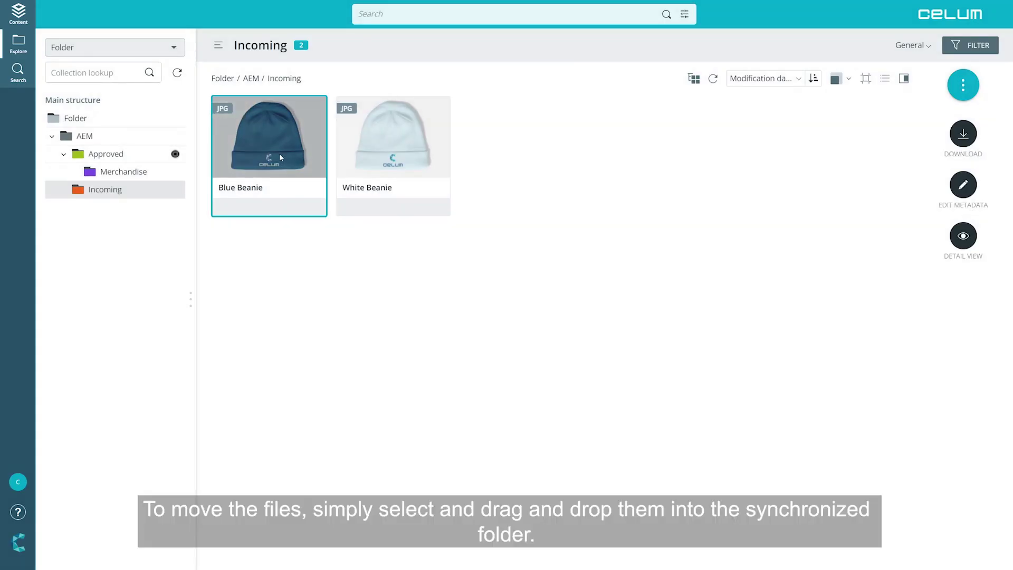
pyautogui.hotkey('ctrl', 'a')
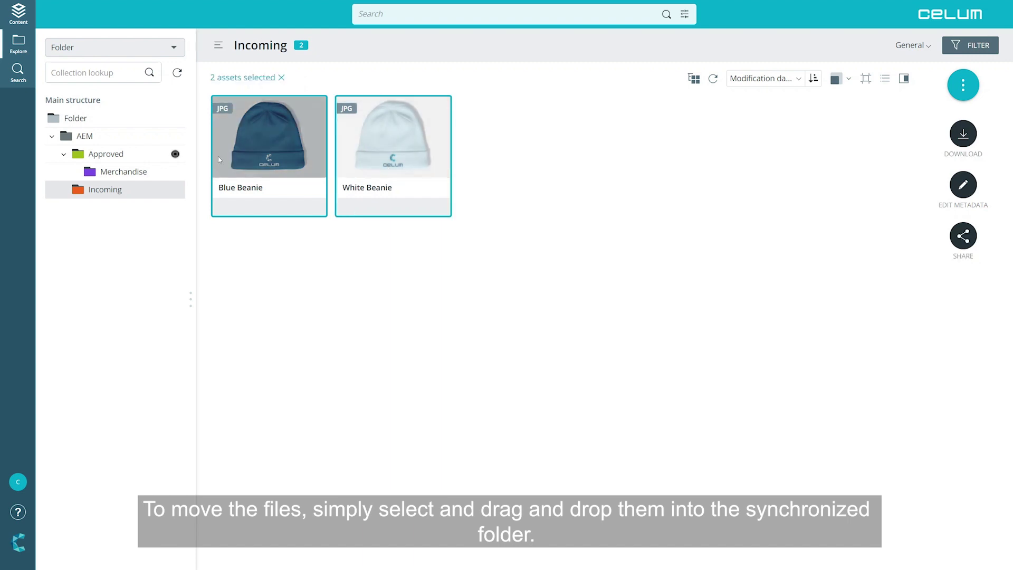
pyautogui.moveTo(219, 159); pyautogui.dragTo(120, 175)
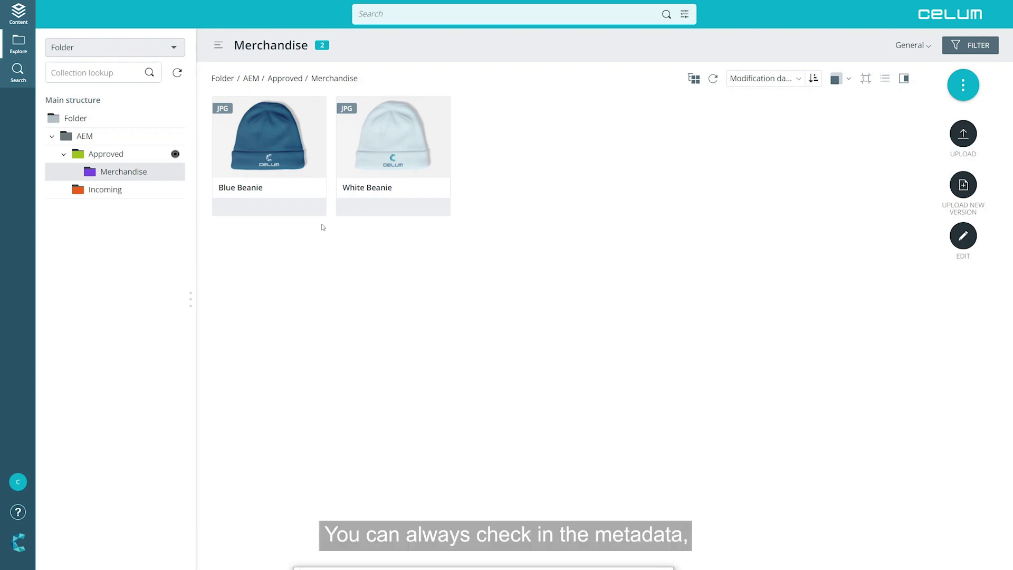
pyautogui.click(246, 158)
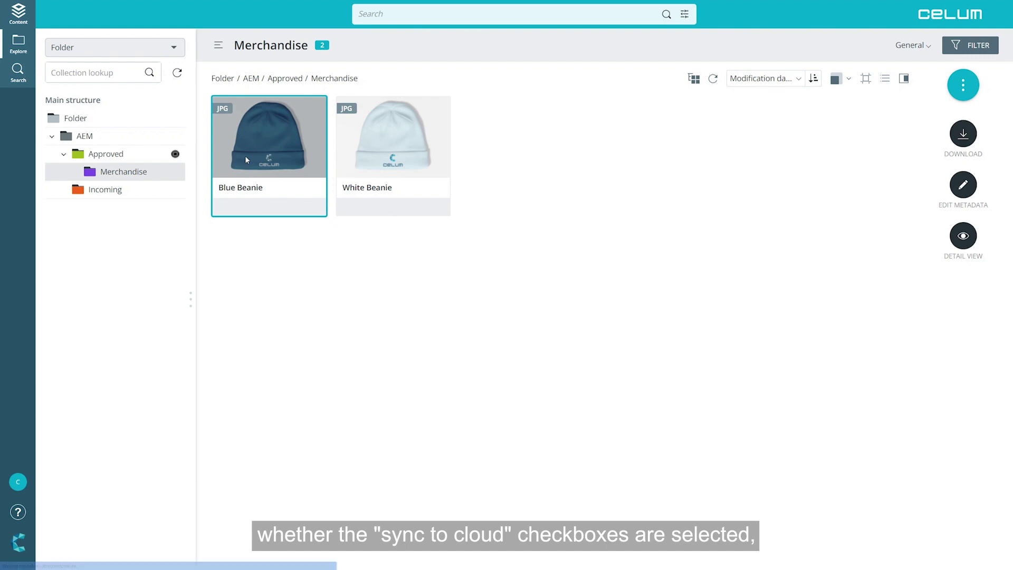
# - Check both beanies' AEM sync details: path celum/Approved/merchandise and file name White-Beanie.jpg
pyautogui.doubleClick(245, 156)
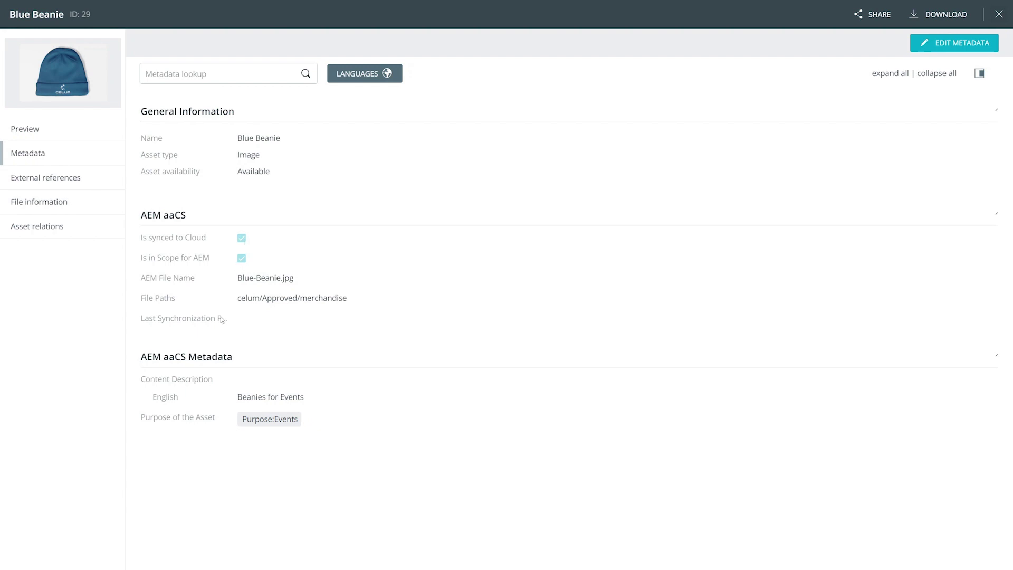
pyautogui.click(999, 15)
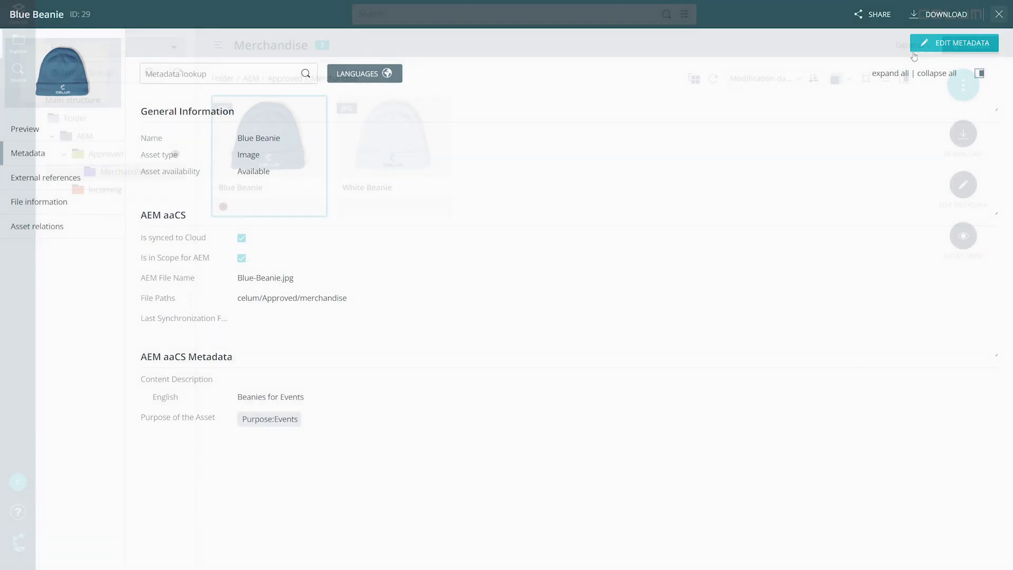
pyautogui.click(418, 151)
pyautogui.doubleClick(418, 152)
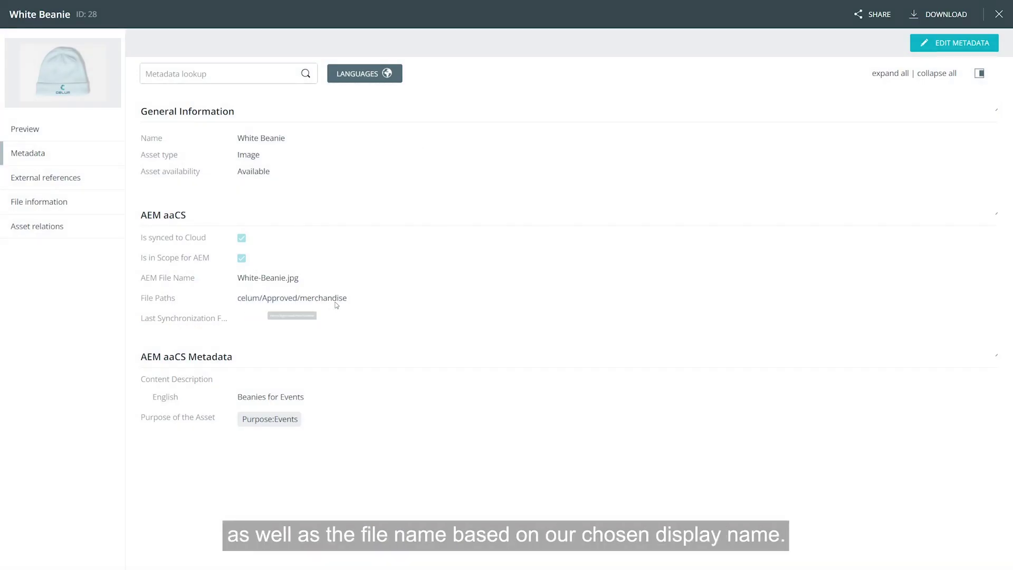
pyautogui.tripleClick(271, 299)
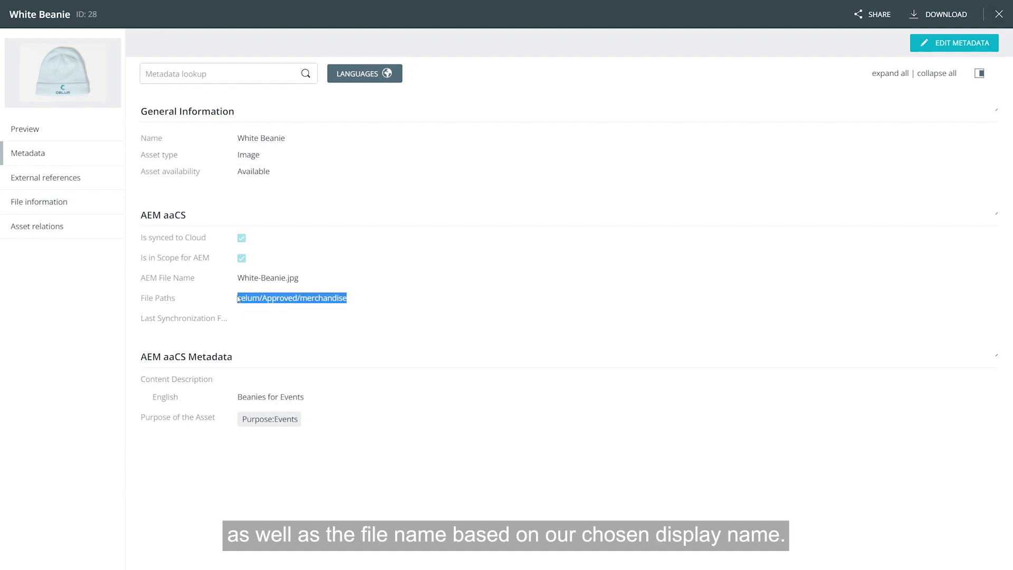
pyautogui.tripleClick(258, 285)
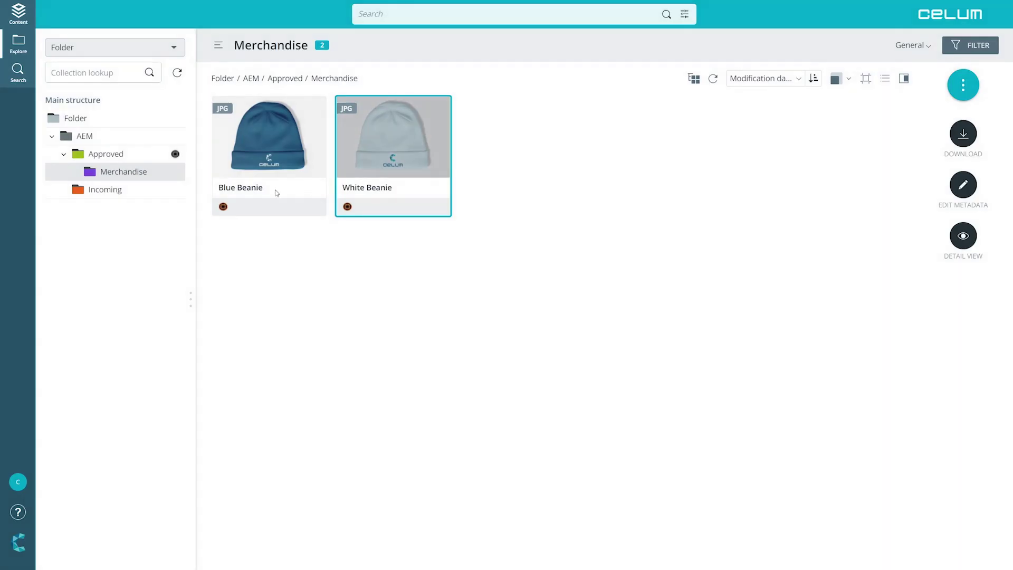
pyautogui.moveTo(224, 208)
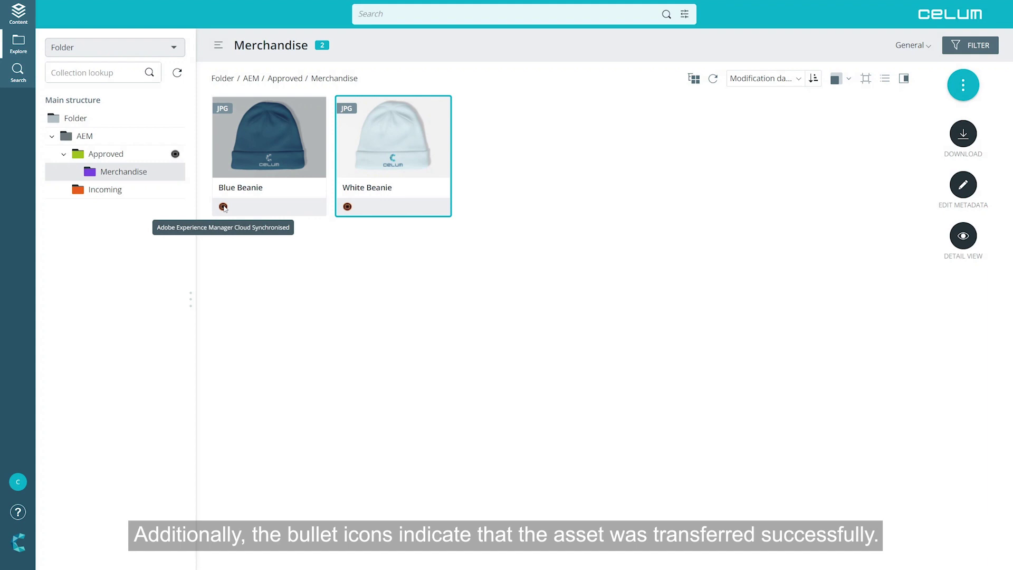
pyautogui.moveTo(346, 208)
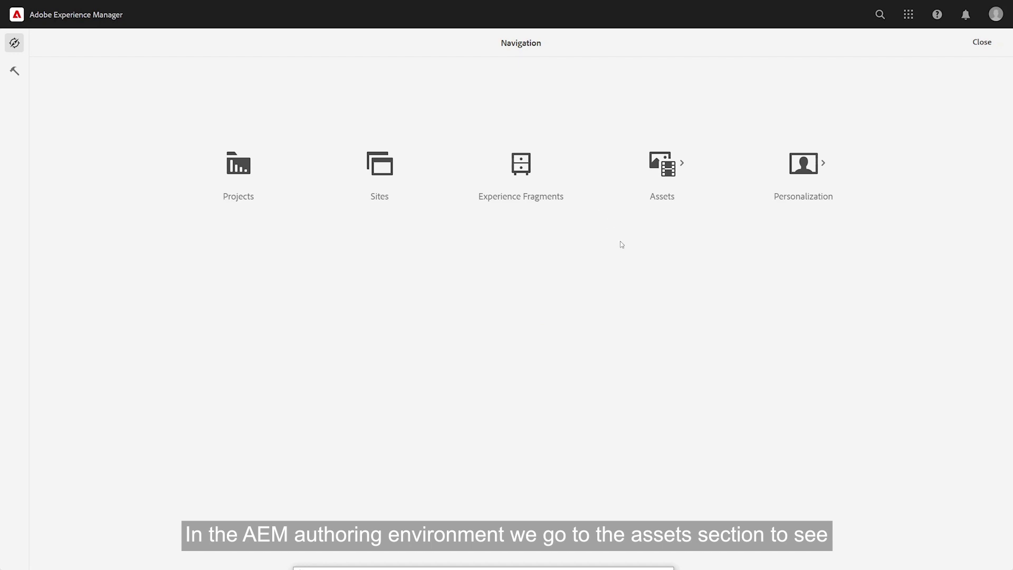
# - In AEM Assets, expand celum > Approved and open the merchandise folder
pyautogui.click(662, 175)
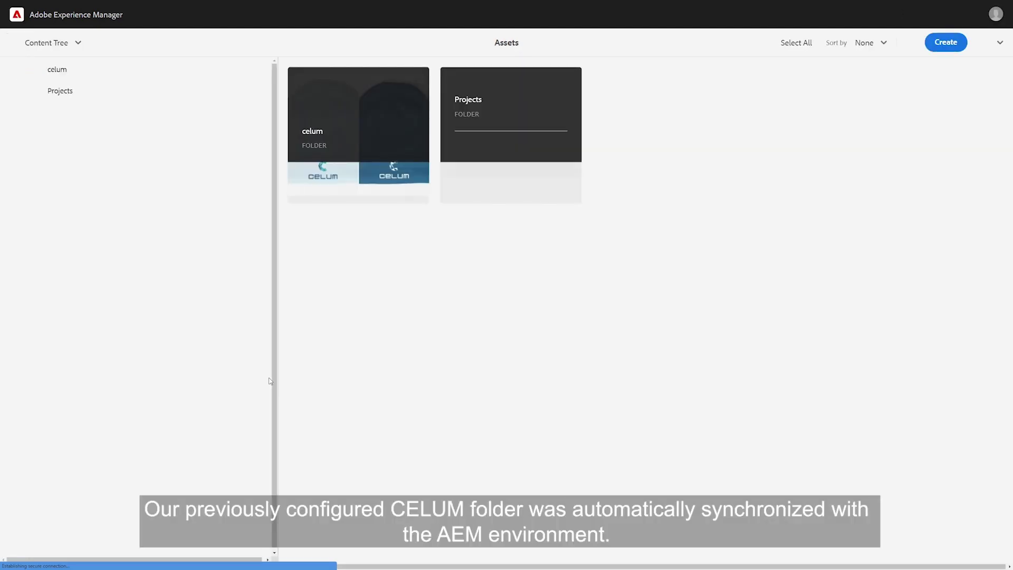
pyautogui.click(20, 69)
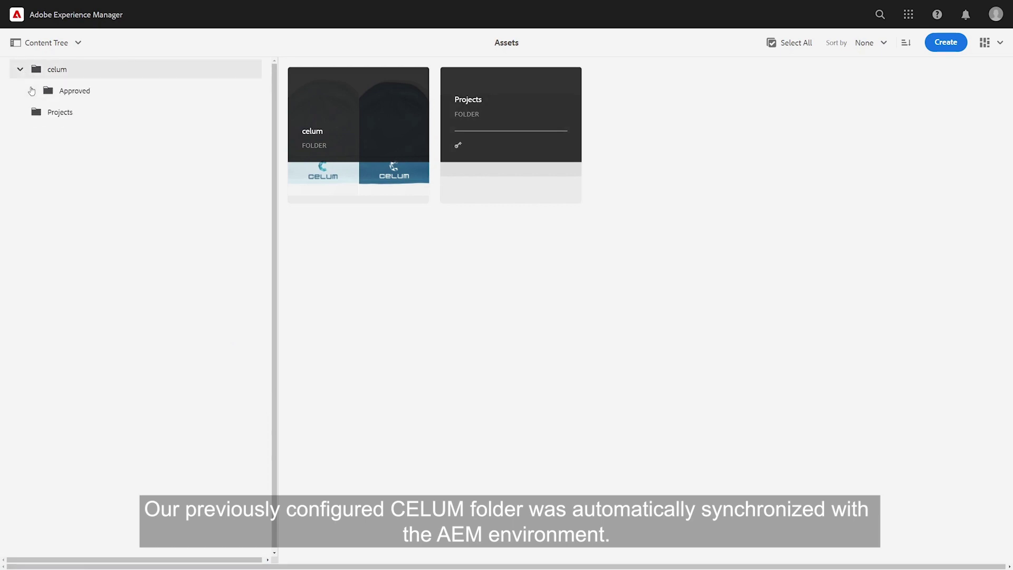
pyautogui.click(32, 91)
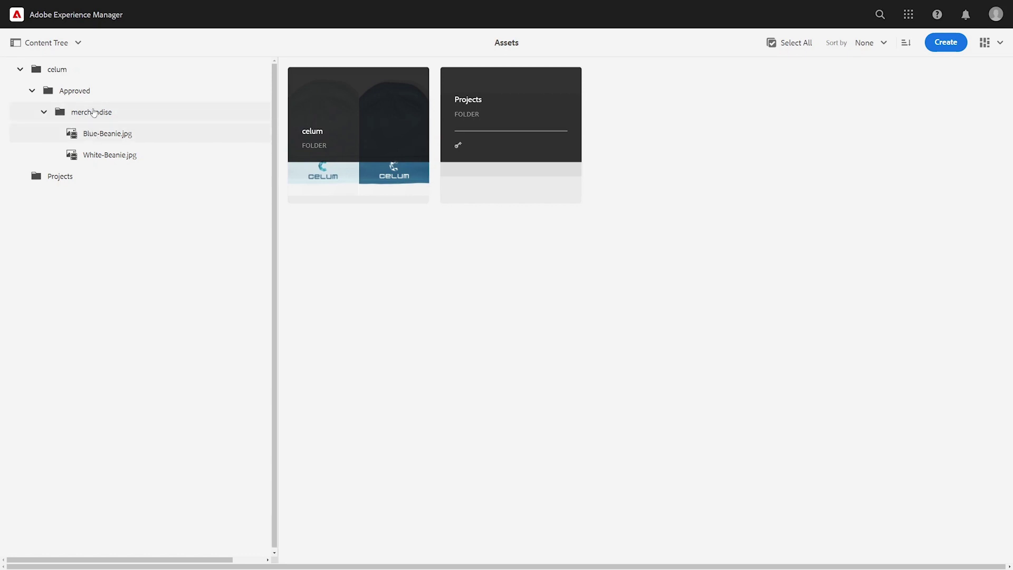
pyautogui.click(93, 112)
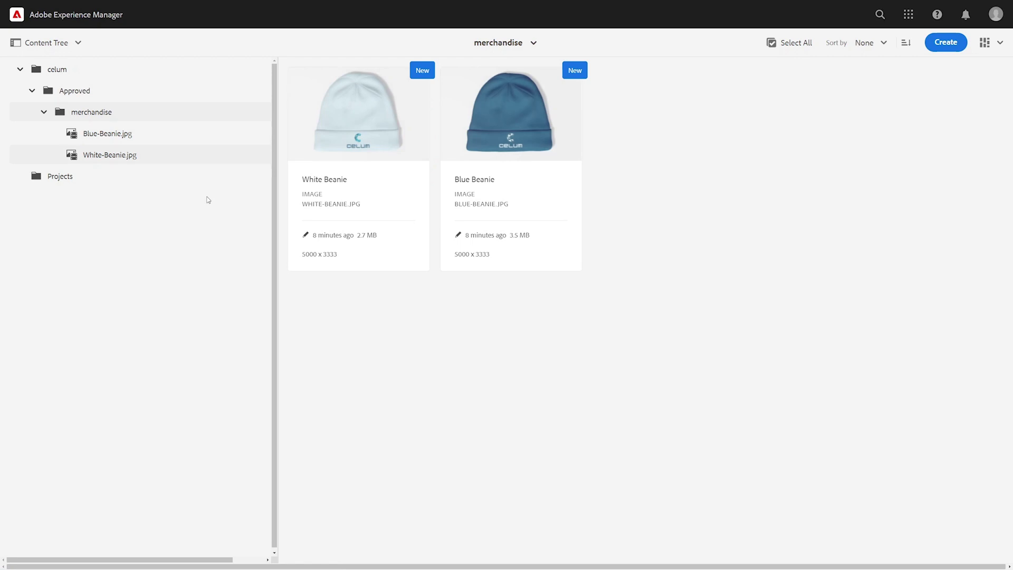
pyautogui.moveTo(368, 205)
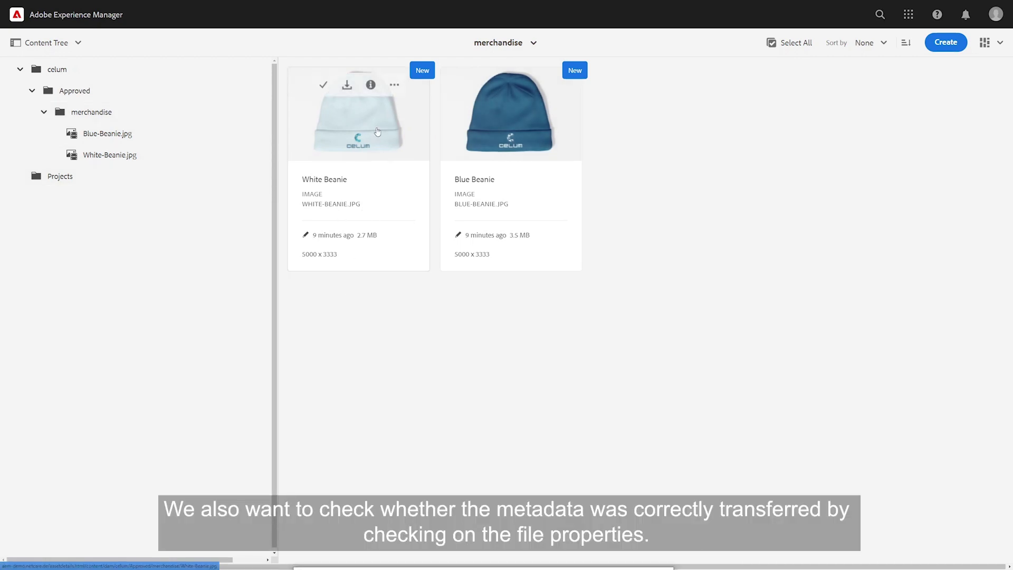
# - Open the properties of the White Beanie image in AEM
pyautogui.click(371, 87)
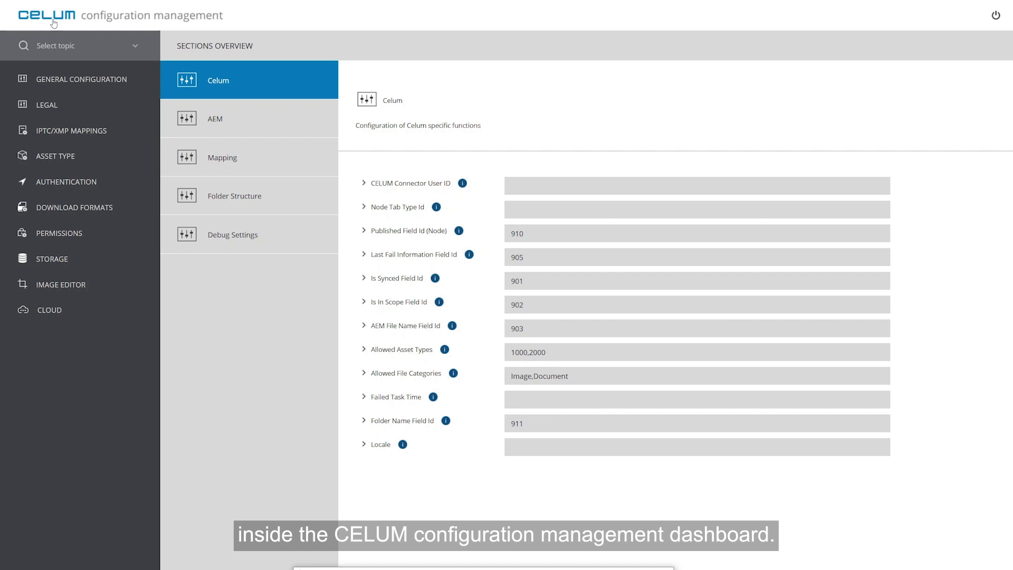
# - Go to General Configuration > AEM Configuration and show its Mapping section
pyautogui.click(66, 79)
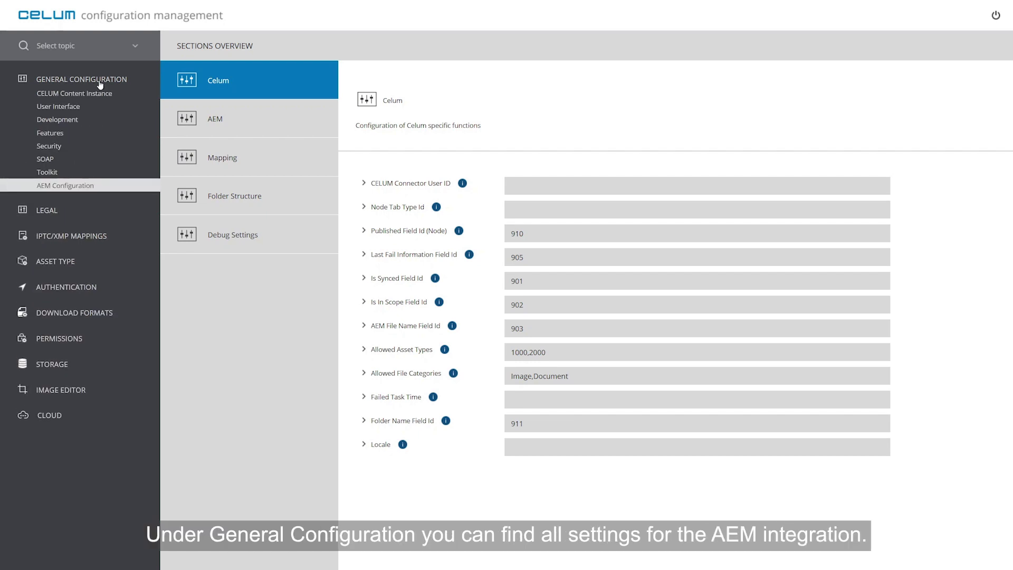
pyautogui.click(68, 185)
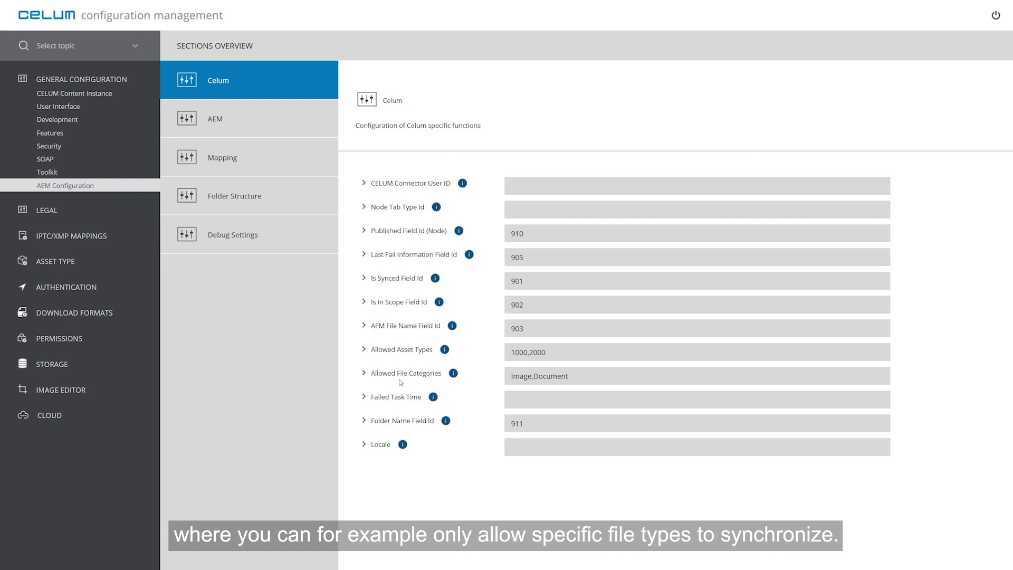
pyautogui.click(256, 165)
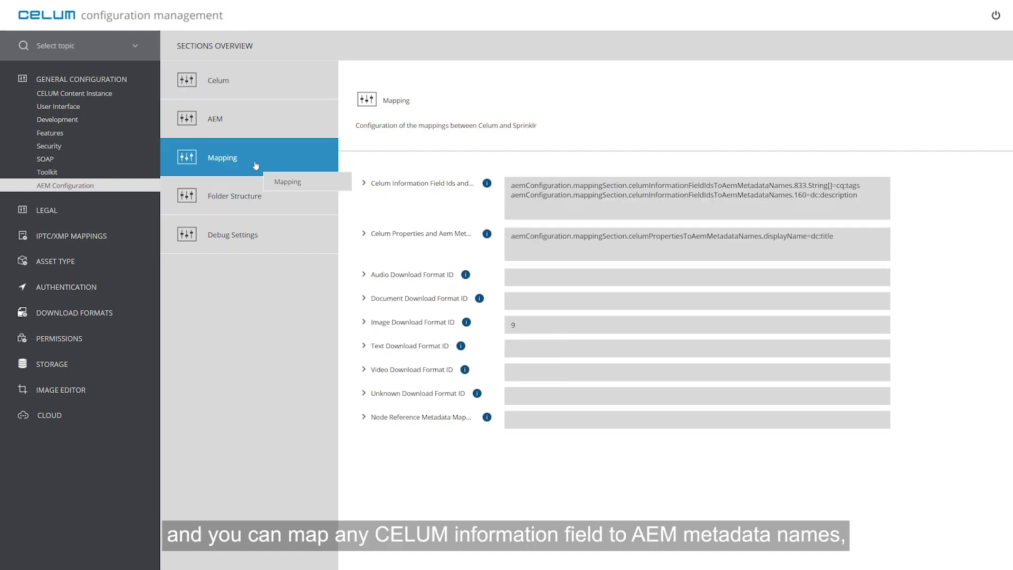